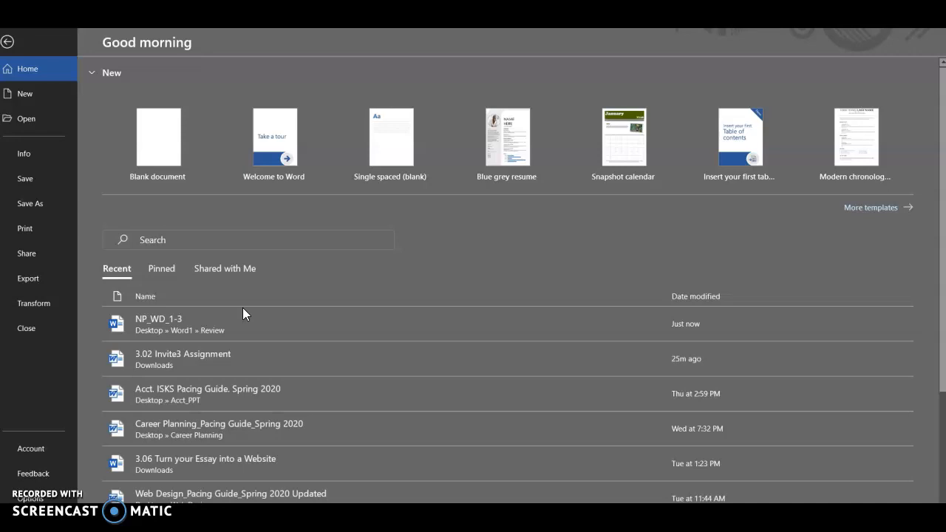
Step: Create a blank document and open the dialog for saving it to a chosen folder
left_click(168, 141)
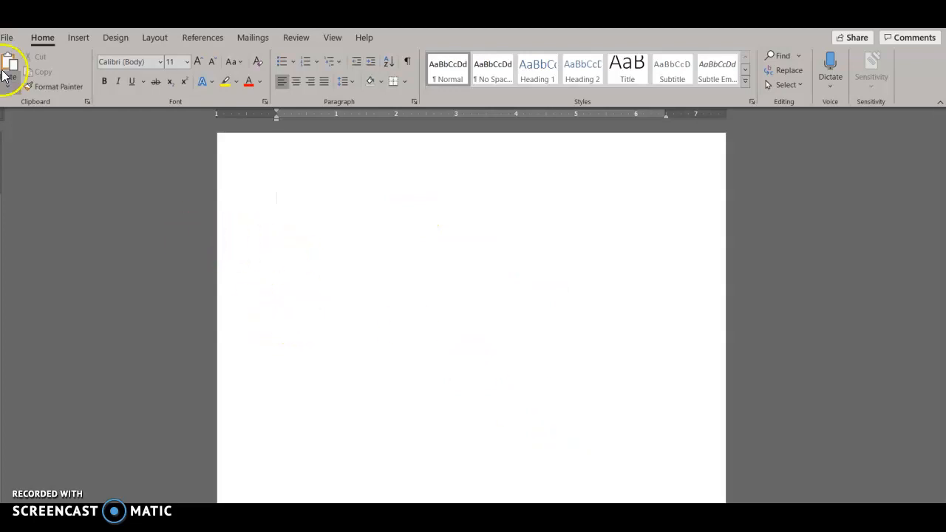
left_click(6, 37)
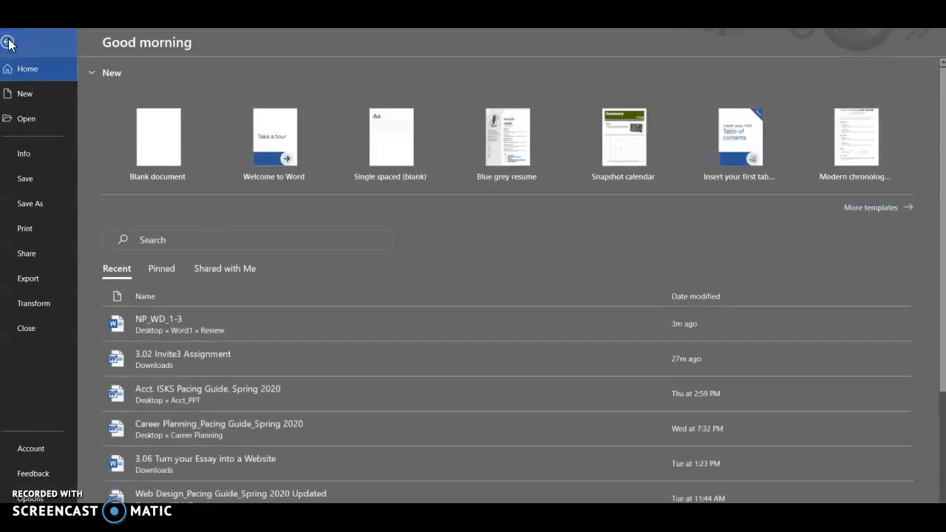
left_click(30, 204)
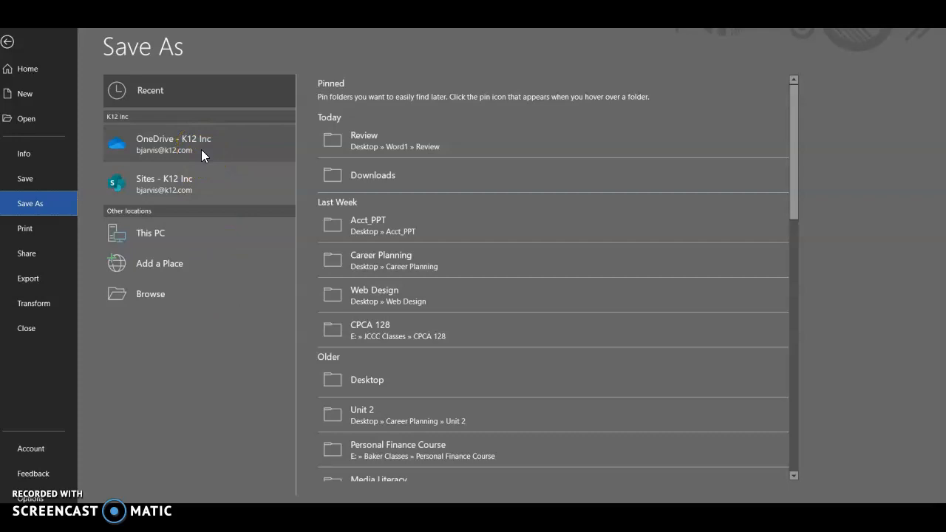
left_click(179, 298)
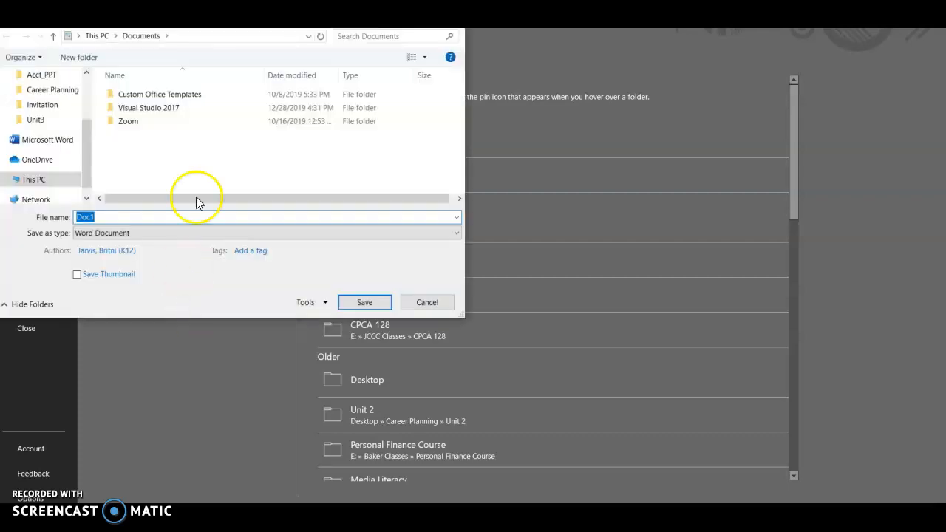
left_click_drag(219, 21, 311, 90)
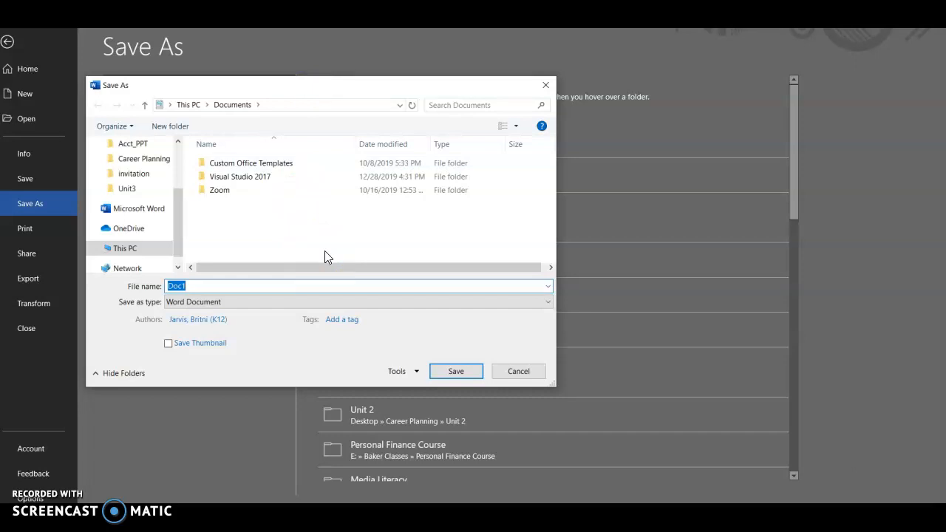
Step: Save the new document in the Desktop folder as NP_WD_1_CamposLetter
scroll(185, 205, "up", 3)
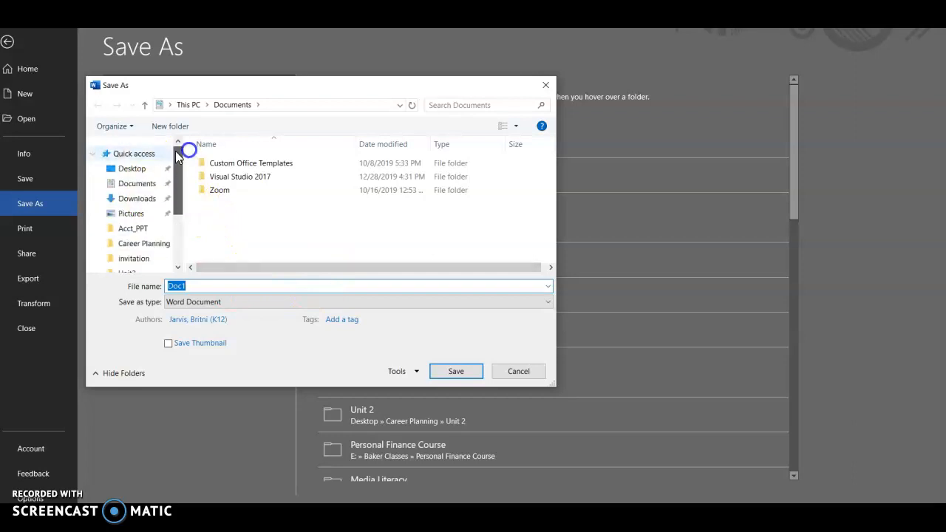
left_click(131, 168)
key("BackSpace")
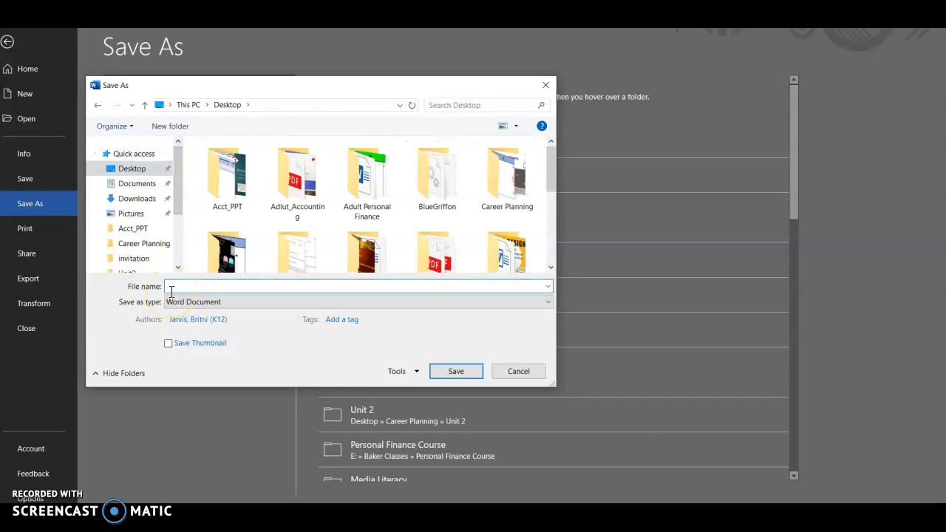
type("NP_WD_1_Campos Let")
key("BackSpace")
key("BackSpace")
key("BackSpace")
key("BackSpace")
type("Letter")
left_click(460, 374)
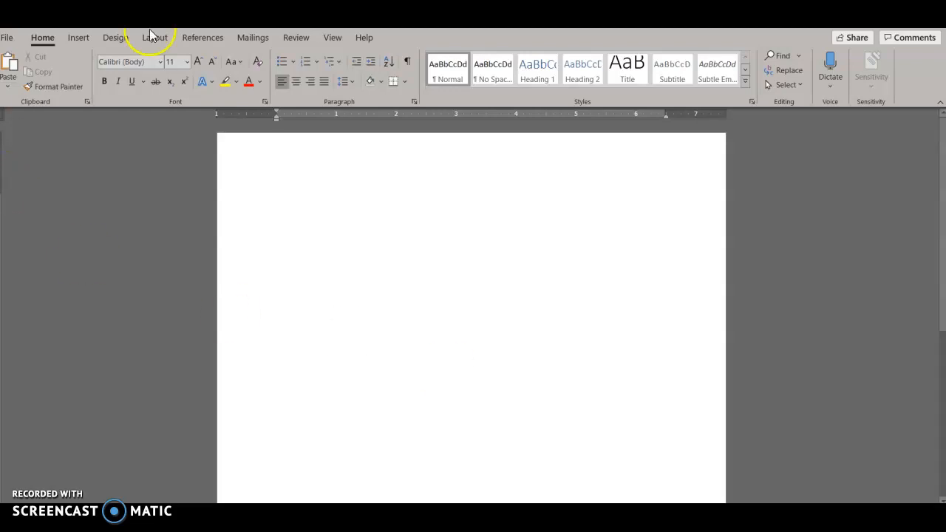
left_click(8, 36)
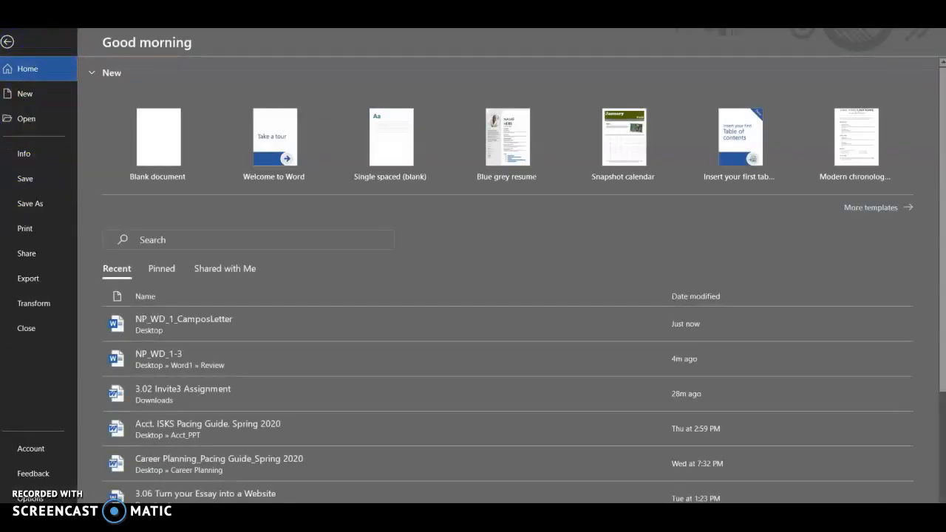
left_click(8, 41)
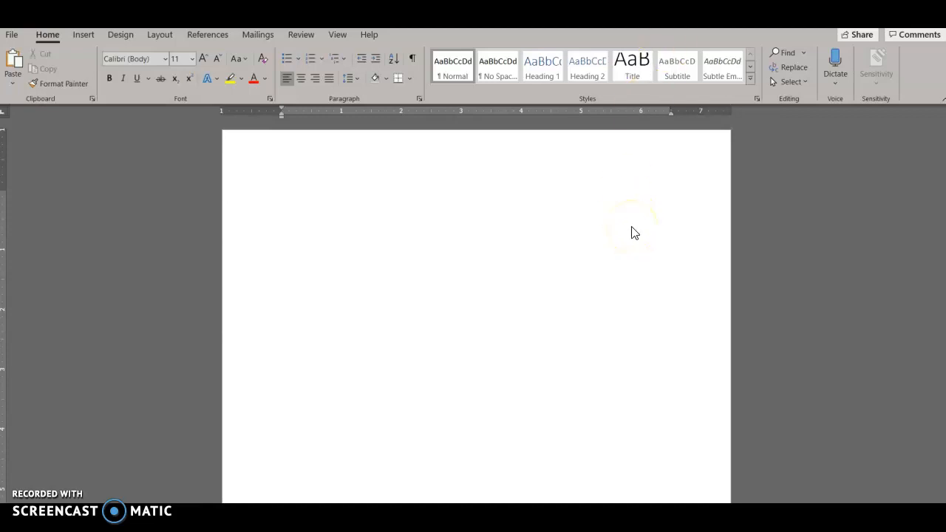
left_click(274, 189)
type("Febru")
key("Return")
key("BackSpace")
key("BackSpace")
key("BackSpace")
key("BackSpace")
key("BackSpace")
key("BackSpace")
key("BackSpace")
key("BackSpace")
Step: Enter the date February 15, 2021 as the first line of the letter, accepting the suggested month name
type("Febr")
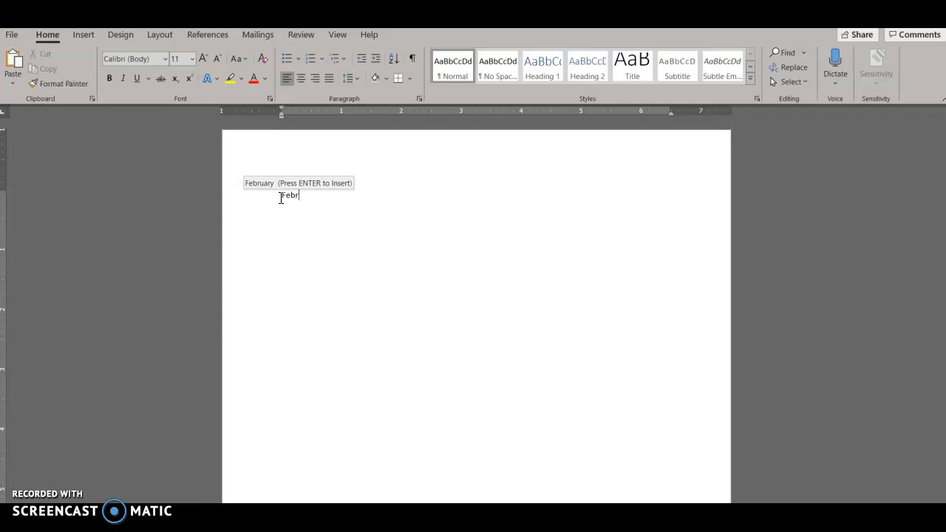
key("Return")
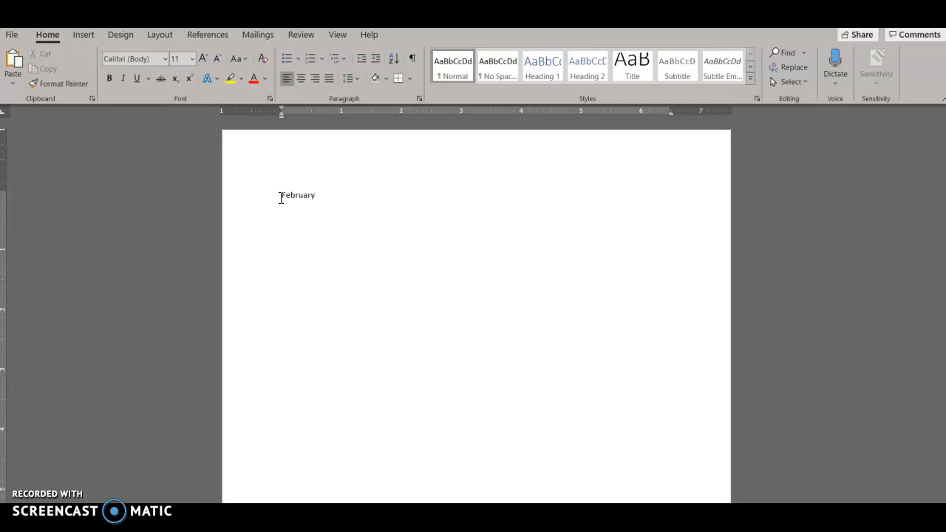
type("15, ")
type("2021")
Step: Below the date and a blank line, enter the recipient's full name and the organization New Day Neighborhood Center on separate lines
type("Robert")
type(" Campos")
key("Return")
type("New Day Ne")
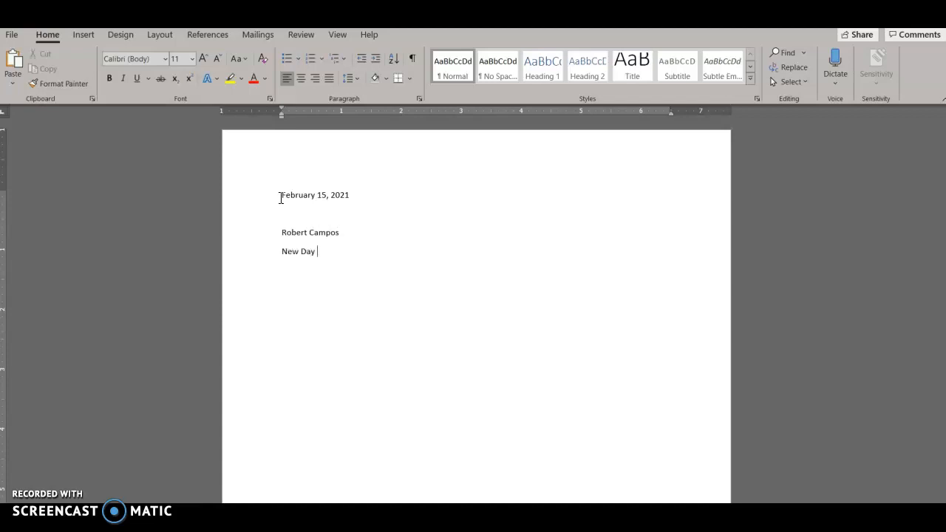
type("ighborhood ")
type("Center")
Step: Enter the recipient's street address on the line below the organization name
type("6690")
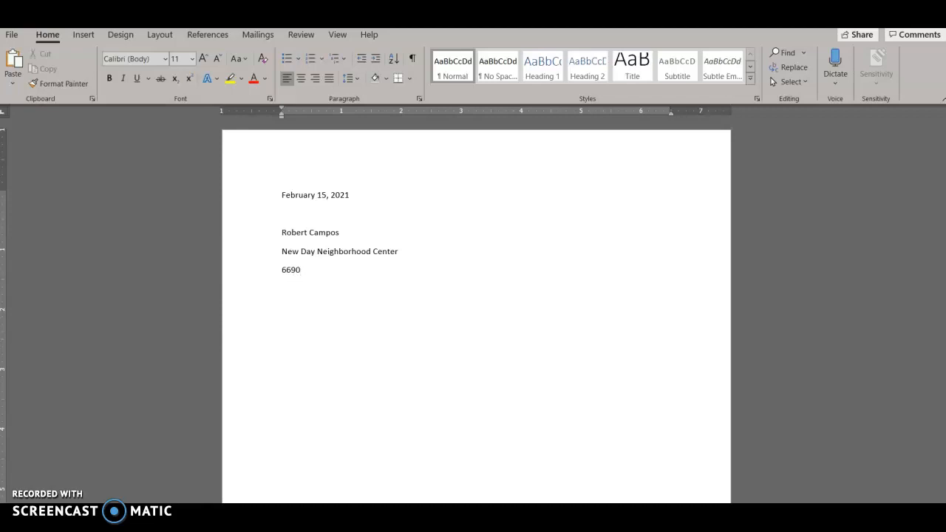
type(" sullivan")
key("BackSpace")
key("BackSpace")
key("BackSpace")
key("BackSpace")
key("BackSpace")
key("BackSpace")
key("BackSpace")
key("BackSpace")
type("Sullivan c")
key("BackSpace")
type("IC")
key("BackSpace")
key("BackSpace")
type("Circle ")
Step: Add the recipient's city, state and ZIP code as the last line of the inside address
type("Portland")
type(", OR")
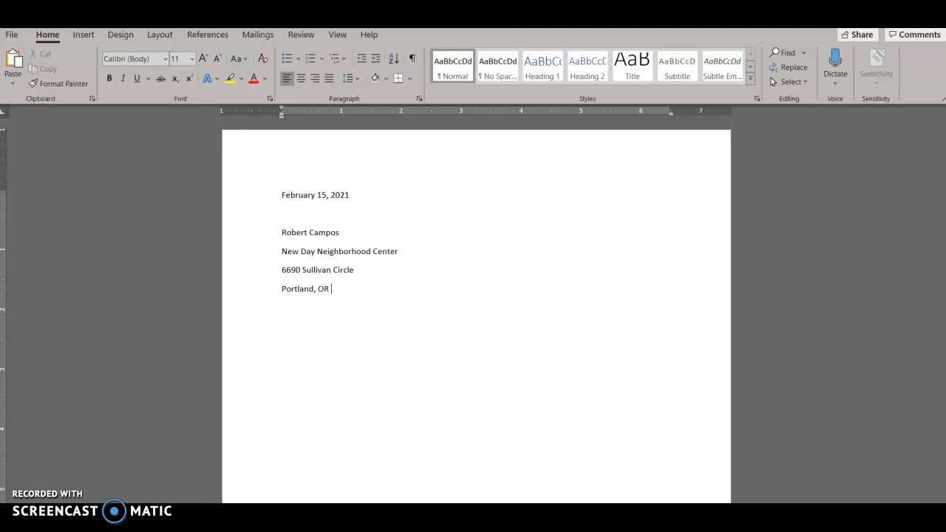
type(" 97")
type("203")
Step: Add a salutation line with "Dear", the recipient's first name and a colon, and start a new paragraph below it
type("Dear ")
type("Roberto")
type(":")
key("Return")
Step: Begin the letter body with "Enclosed you will find the water quality pamphlet we discussed. I hope the young people taking part"
type("Enclosed you will find the water quality")
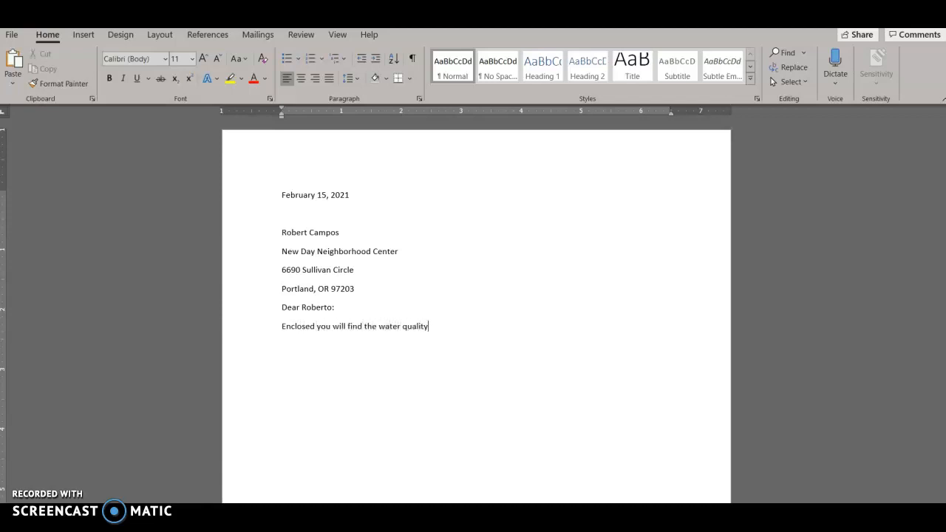
type(" pamphlet we discussed. I hope t")
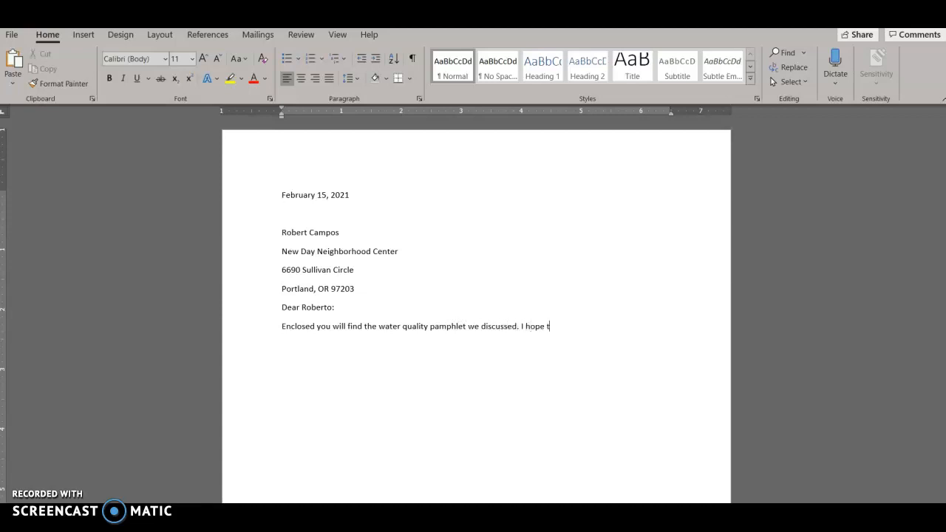
type("he young fo")
key("BackSpace")
key("BackSpace")
type("people taking part")
key("BackSpace")
key("BackSpace")
key("BackSpace")
key("BackSpace")
type("part")
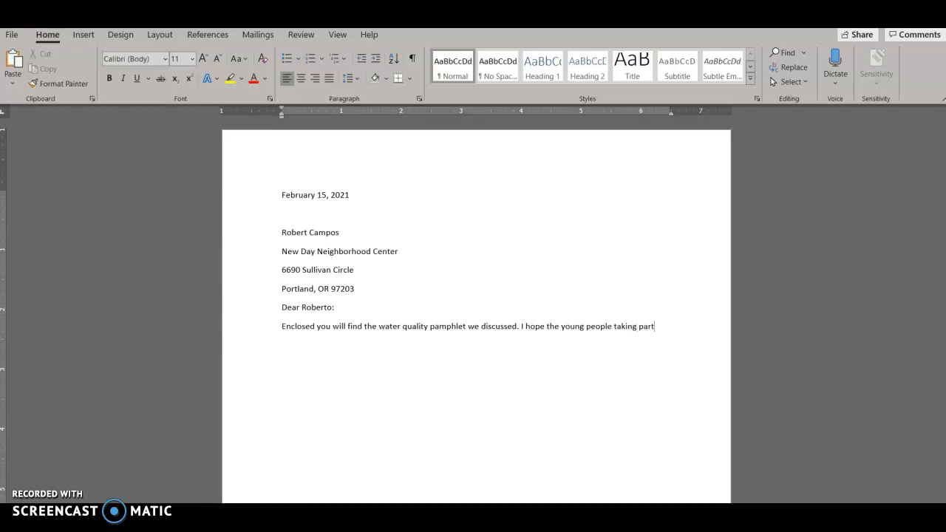
type(" in your sustan")
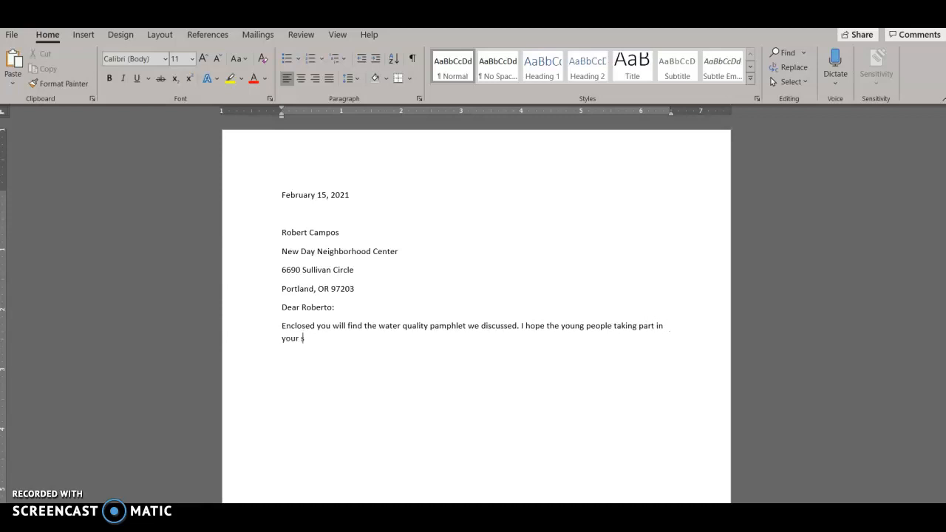
key("BackSpace")
key("BackSpace")
type("ainability workshop find this in")
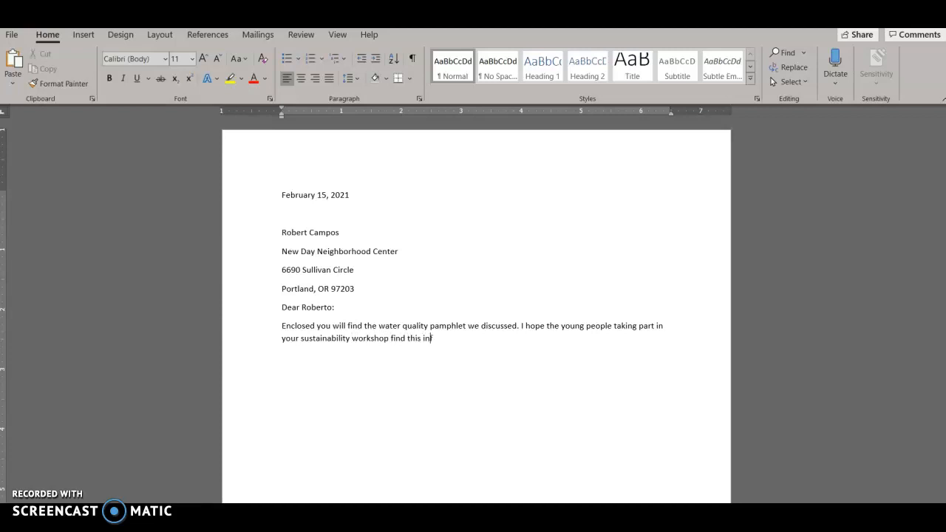
type("formation useful. Additonal dat")
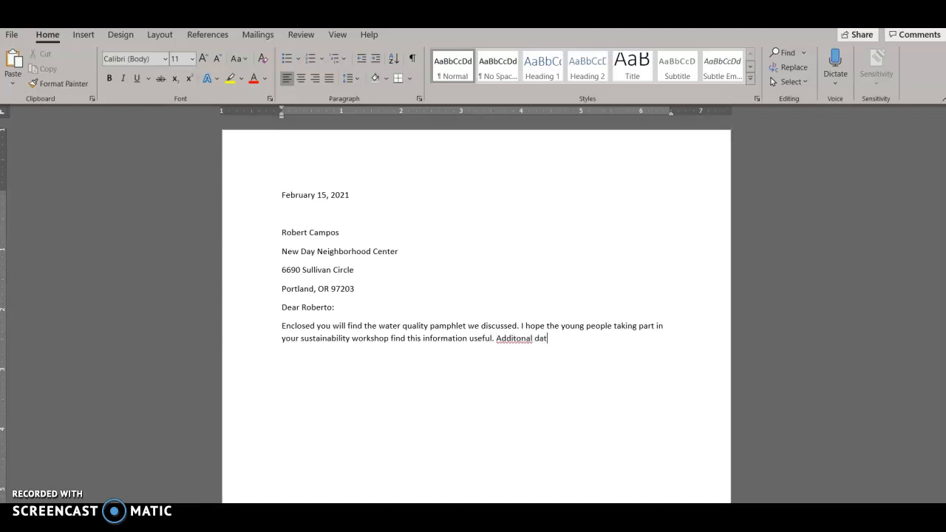
type("a on our city's watersupp")
key("BackSpace")
key("BackSpace")
key("BackSpace")
key("BackSpace")
type("supply is av")
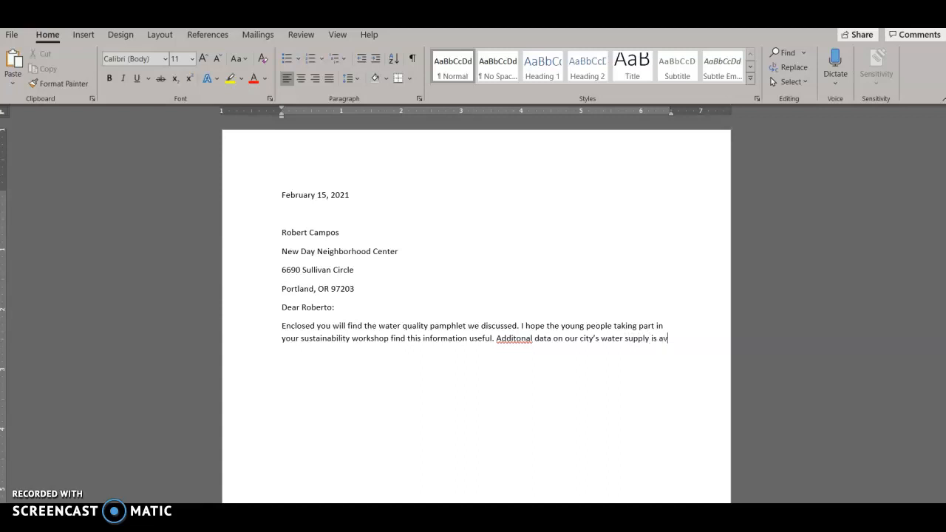
type("ailable")
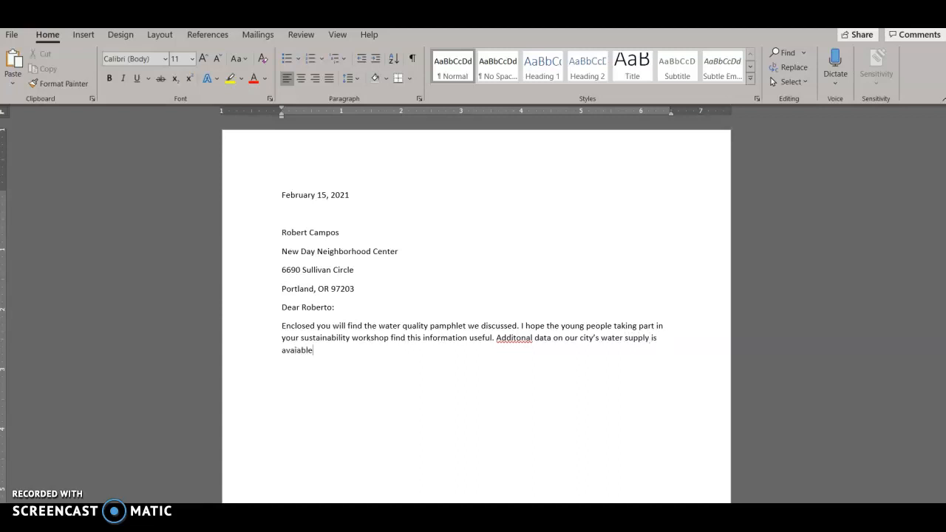
type(" at www.water.portland.c")
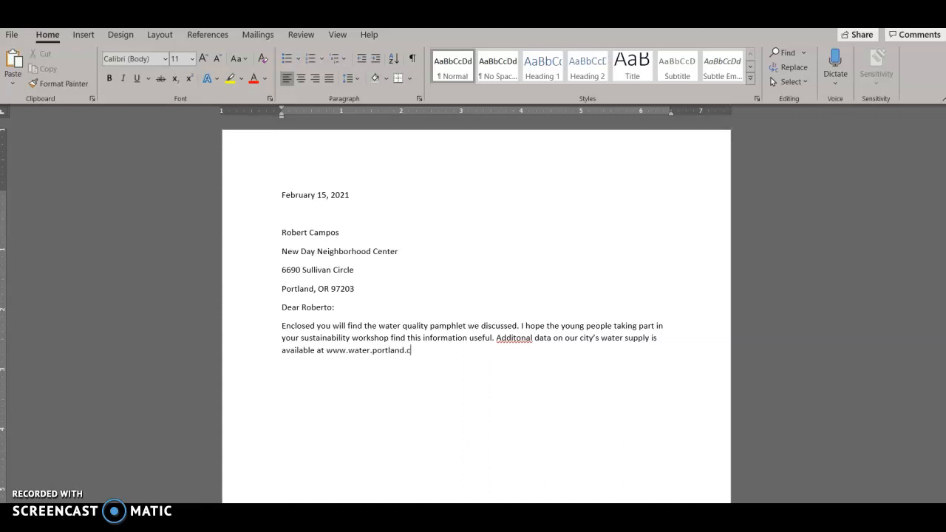
type("engage.com.")
key("Return")
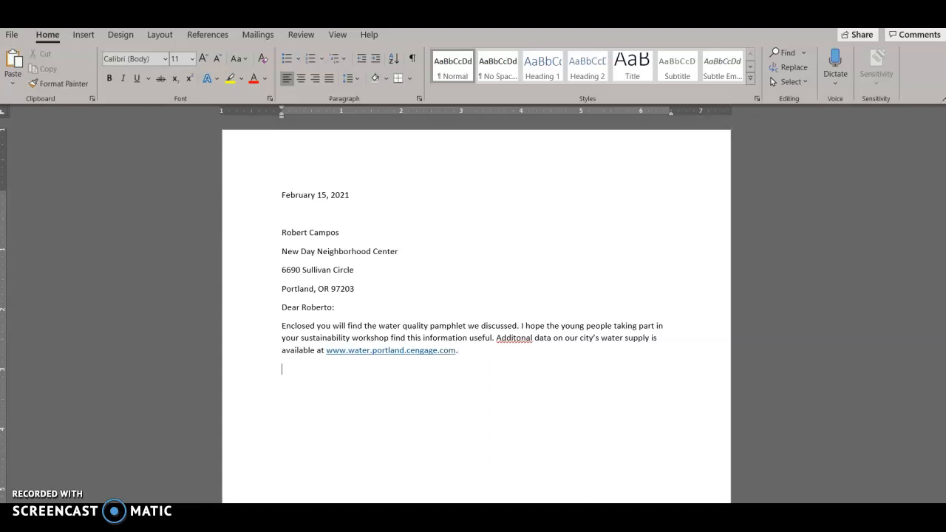
Step: Start the second body paragraph with "Keep in mind that we also offer"
type("Keep in mindthat we also f")
key("BackSpace")
key("BackSpace")
key("BackSpace")
key("BackSpace")
key("BackSpace")
key("BackSpace")
key("BackSpace")
key("BackSpace")
key("BackSpace")
key("BackSpace")
key("BackSpace")
key("BackSpace")
key("BackSpace")
key("BackSpace")
type("that we also offer")
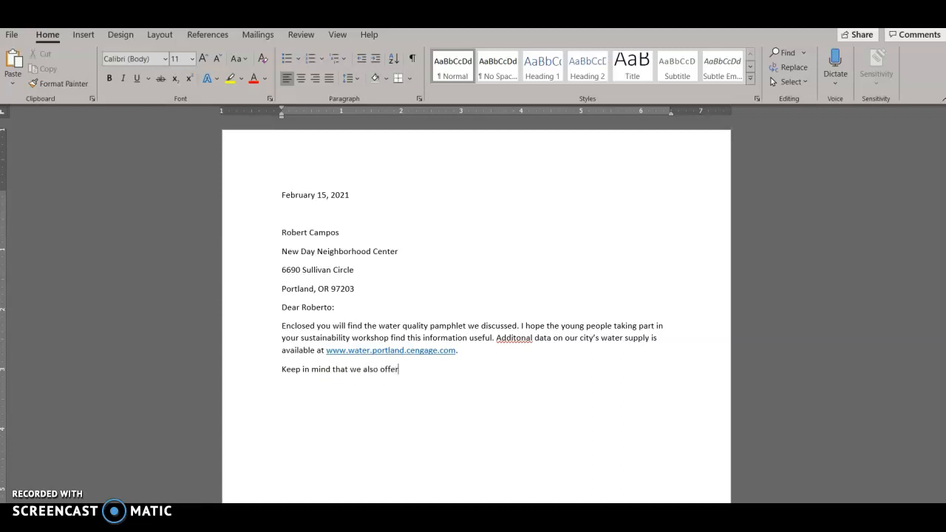
Step: Complete the second paragraph with "free educational tours of our water resource facilities. We can accommodate groups as large as thirty."
type(" free educational tours of our wat")
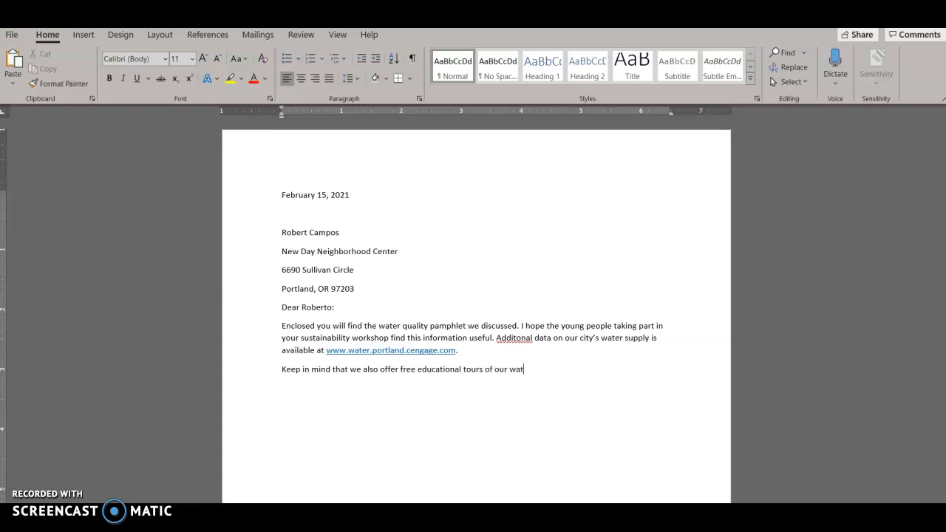
type("er resource facilities. We can accom")
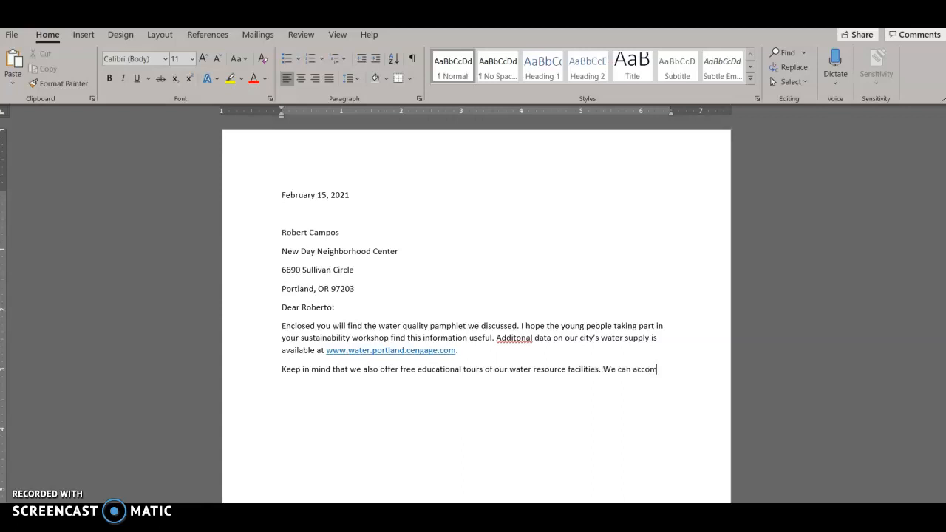
type("odate ")
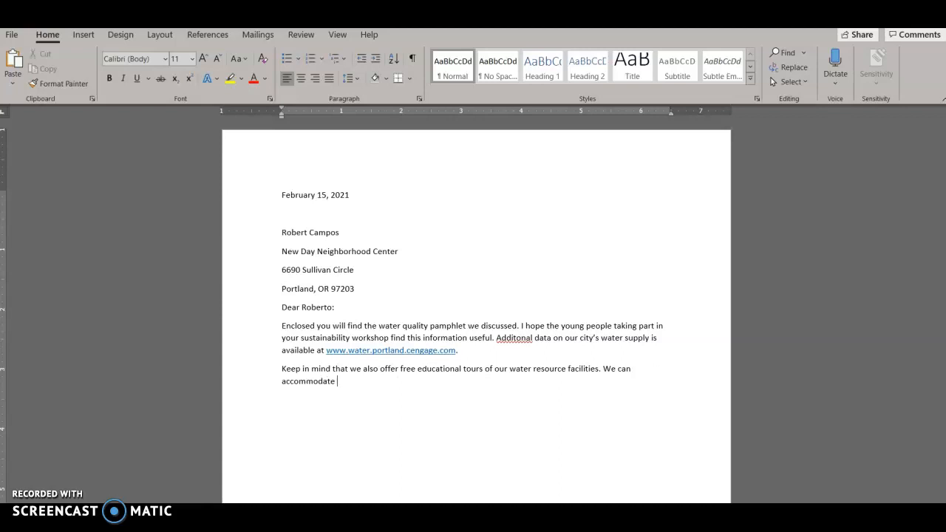
type("groups as large as thrity")
type(".")
Step: Add the closing "Sincerely," followed by blank lines for a signature and the sender's full name
type("Sincerely,")
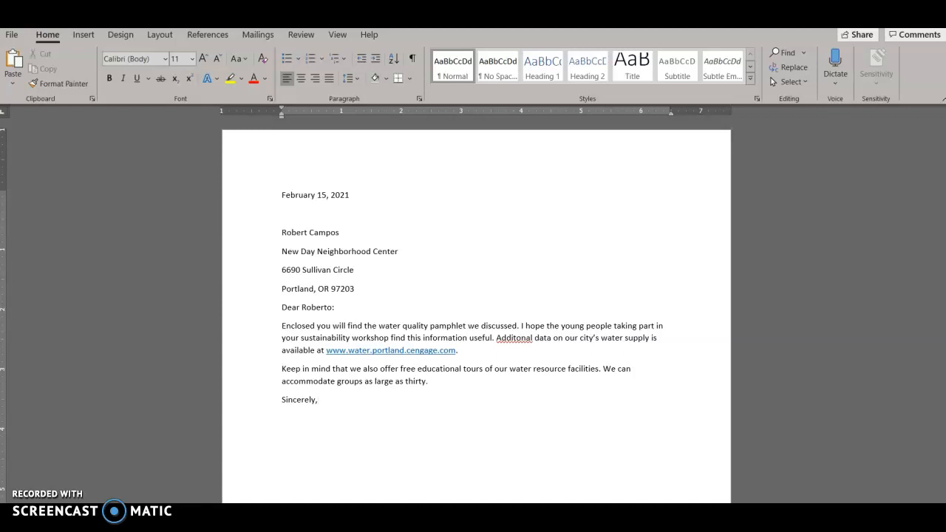
key("Return")
key("Return")
type("David Alzacar")
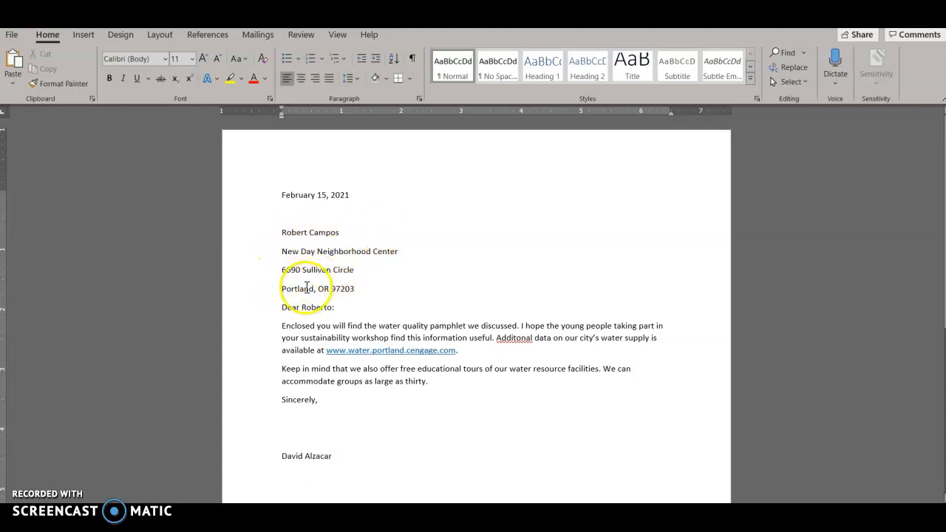
Step: Examine the indentation and line spacing settings of the sender's name paragraph without changing them
left_click(357, 80)
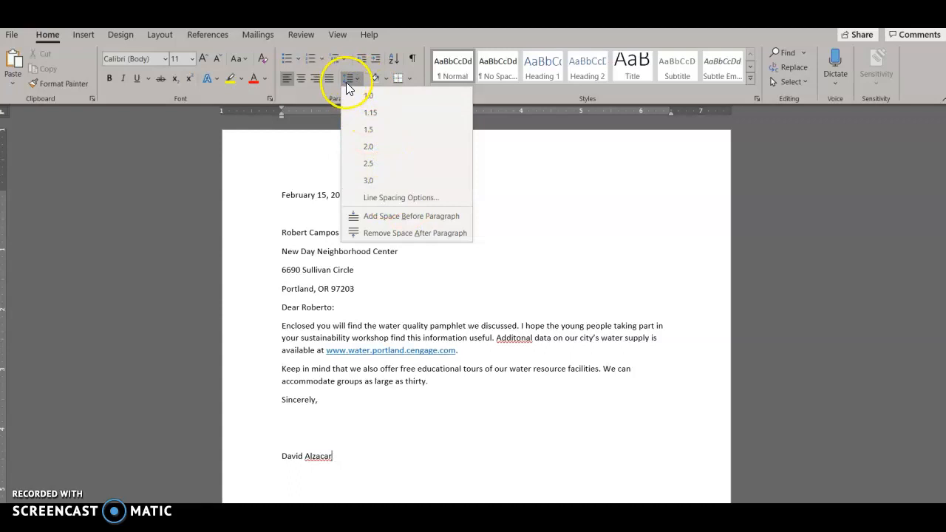
left_click(391, 198)
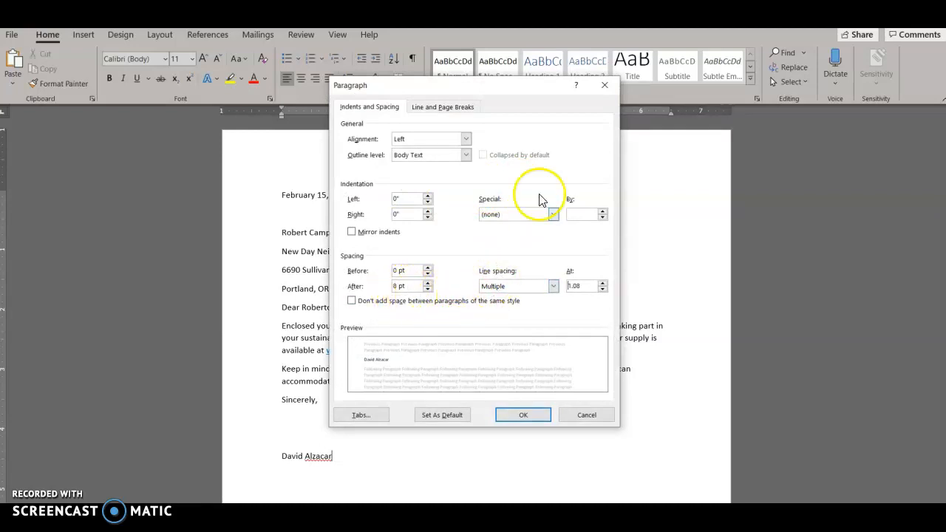
left_click(605, 84)
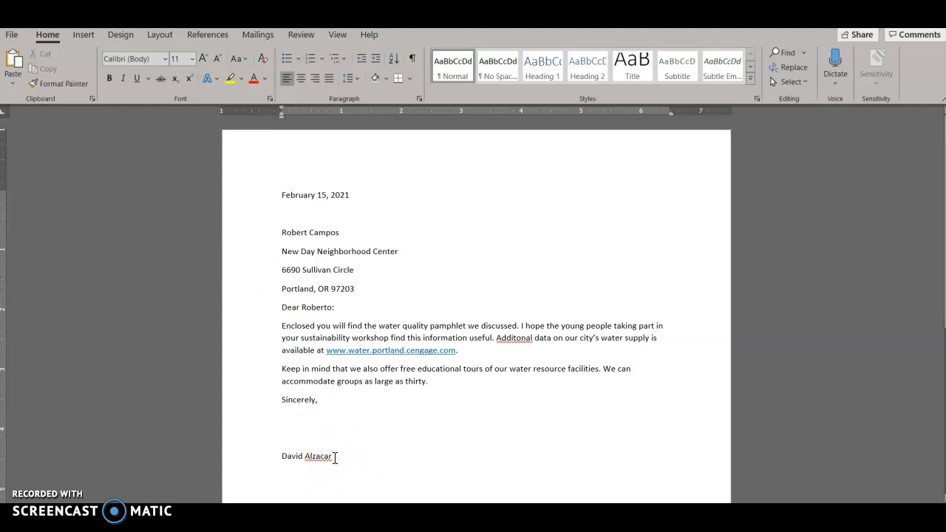
Step: Add the job title "Communications Director" on a new line directly beneath the sender's name, within the same paragraph
key("shift+Return")
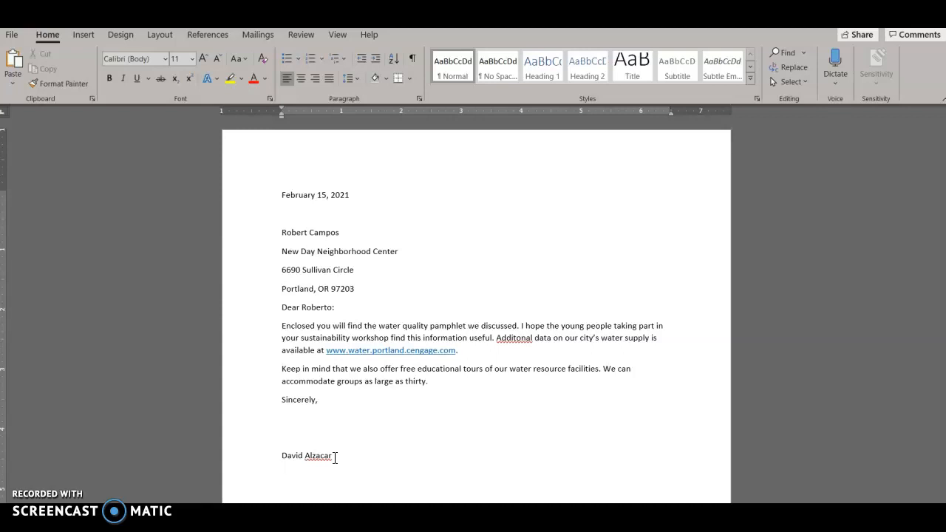
type("Commun")
type("ications Direc")
type("tor ")
Step: Add the typist's initials "Bj" and the notation "Enclosure" as separate paragraphs below the job title
type("bj")
key("Return")
type("En")
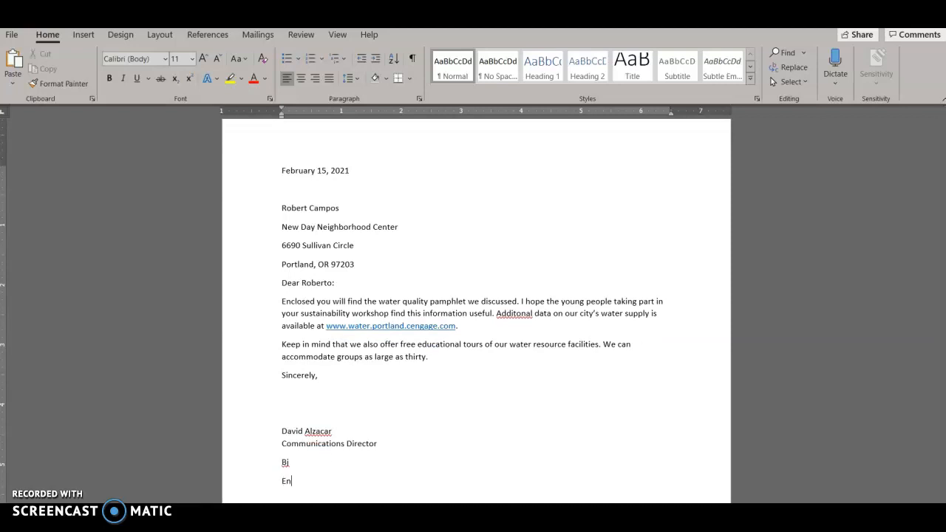
type("closure")
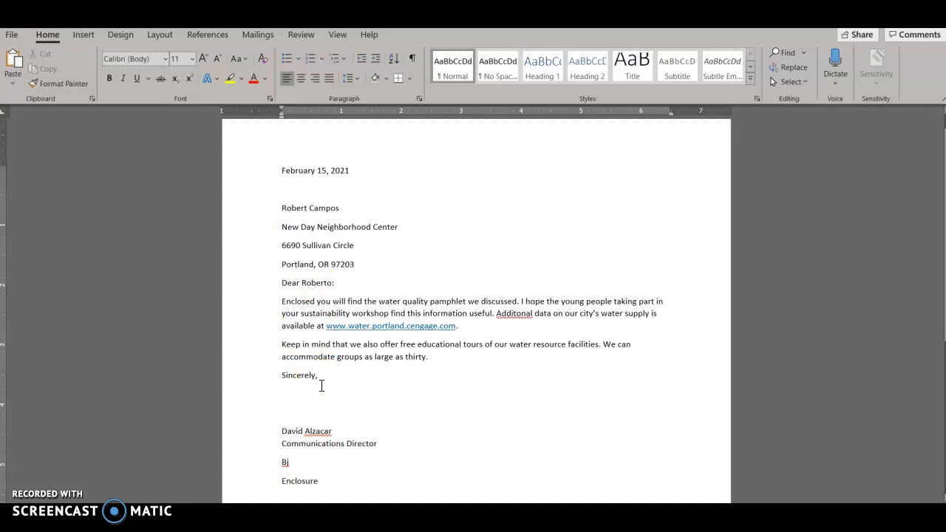
Step: Remove the space after the first three paragraphs of the inside address, from the recipient's name through the street line
scroll(321, 381, "up", 1)
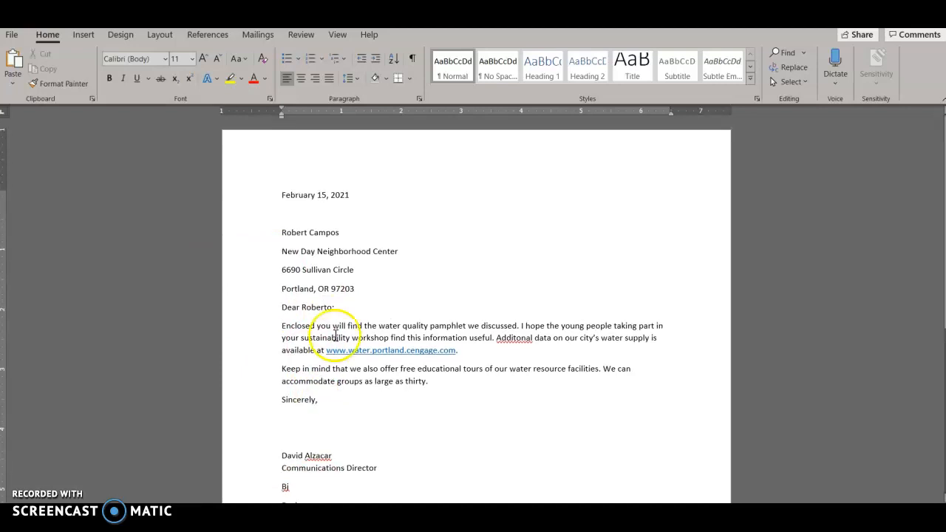
left_click(283, 233)
left_click_drag(283, 234, 359, 274)
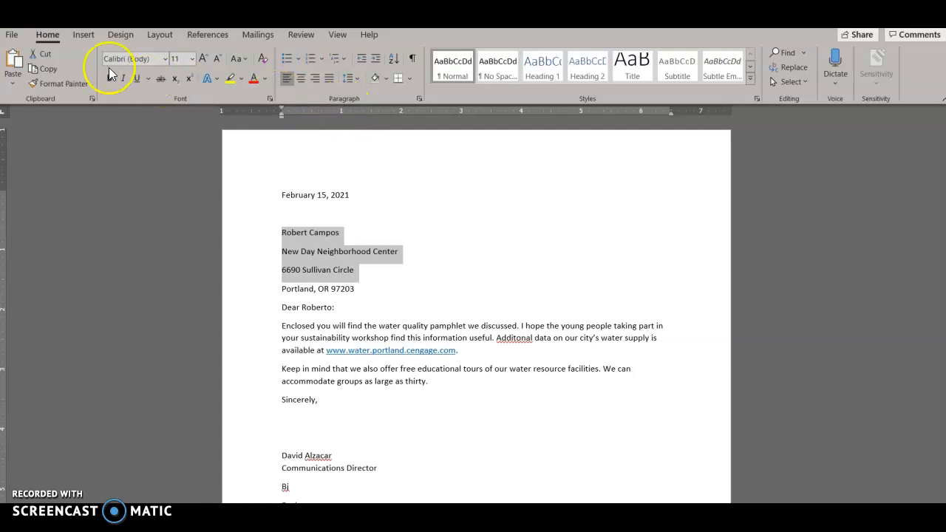
left_click(358, 79)
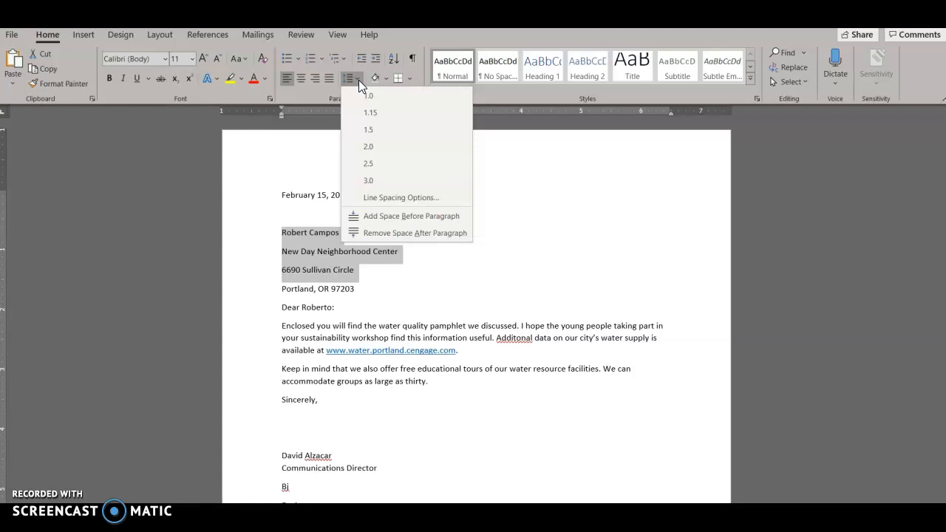
left_click(439, 233)
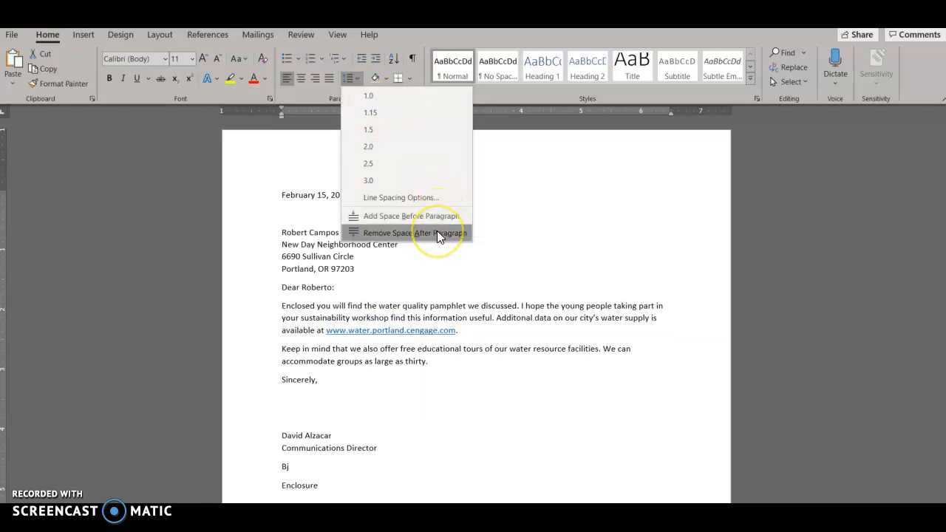
left_click(437, 233)
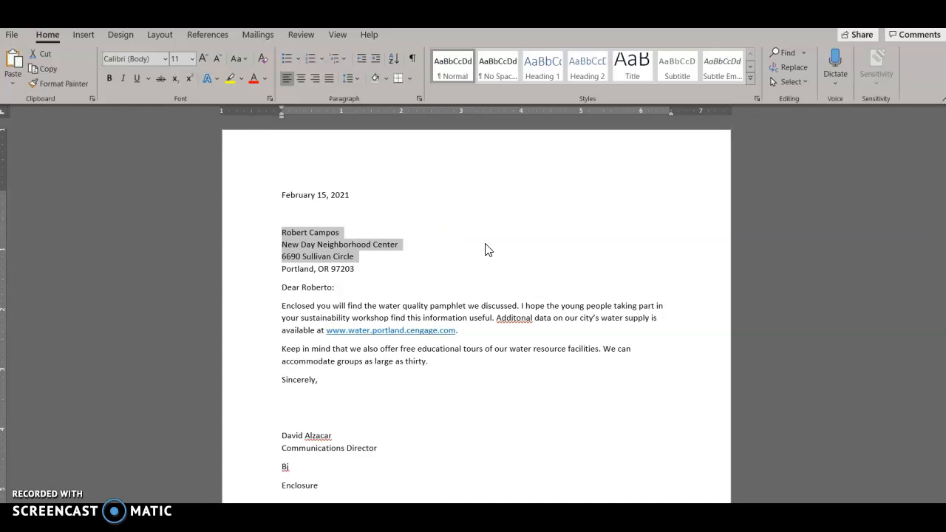
left_click(345, 259)
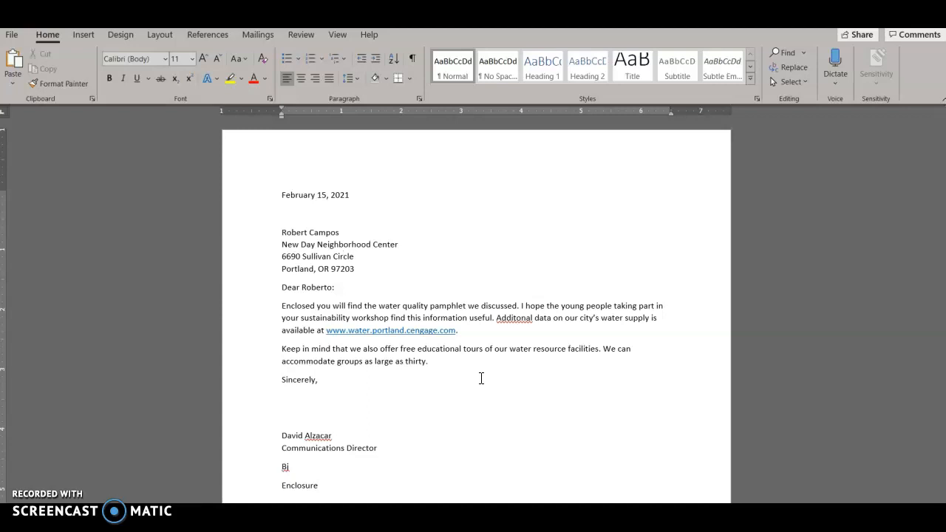
Step: Correct the misspelled word in the first body paragraph to "Additional" and run a document check, ignoring all instances of the sender's surname and "Bj"
right_click(518, 319)
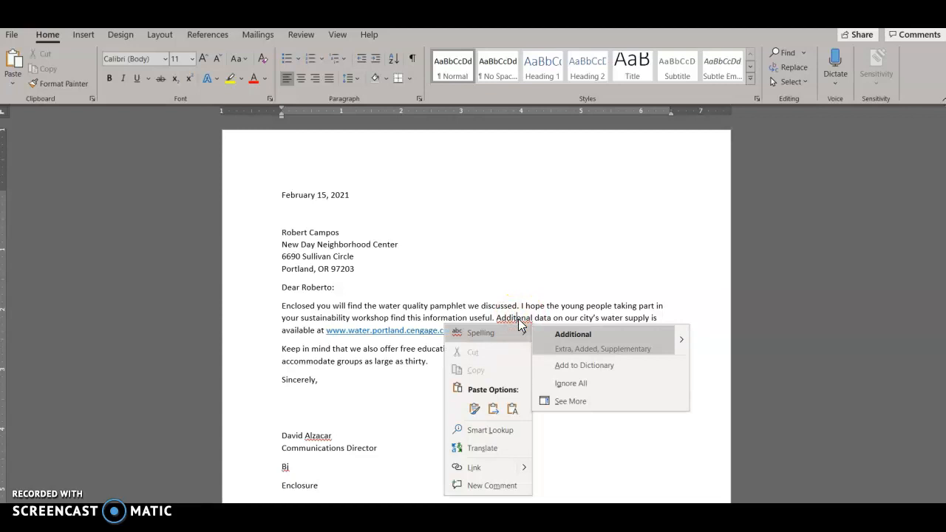
left_click(580, 335)
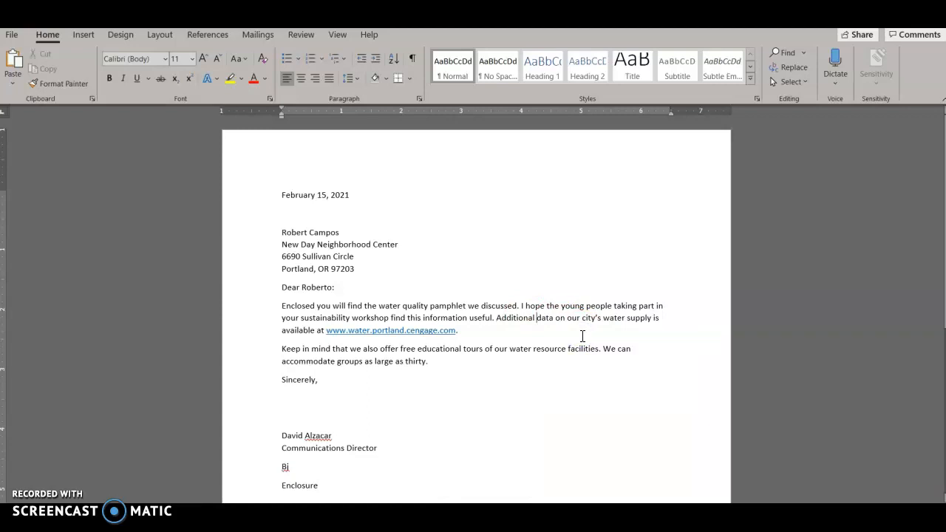
left_click(293, 35)
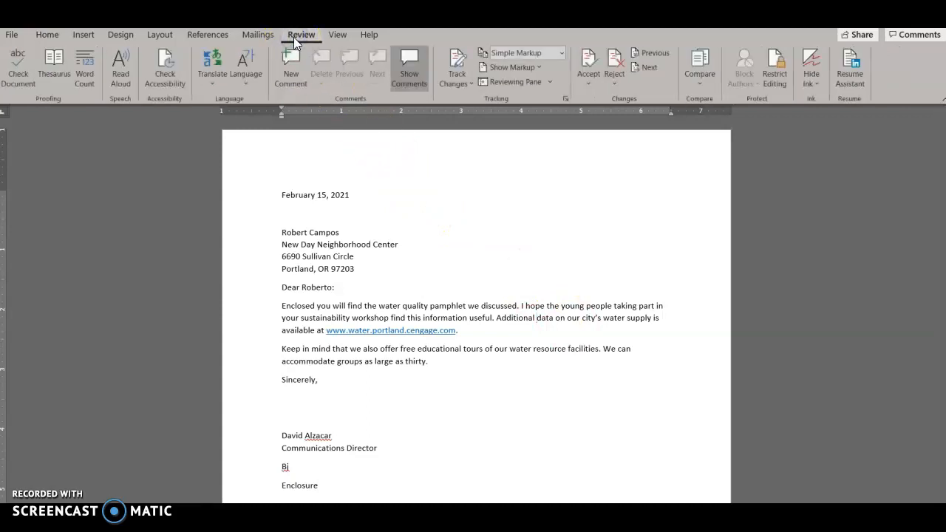
left_click(21, 80)
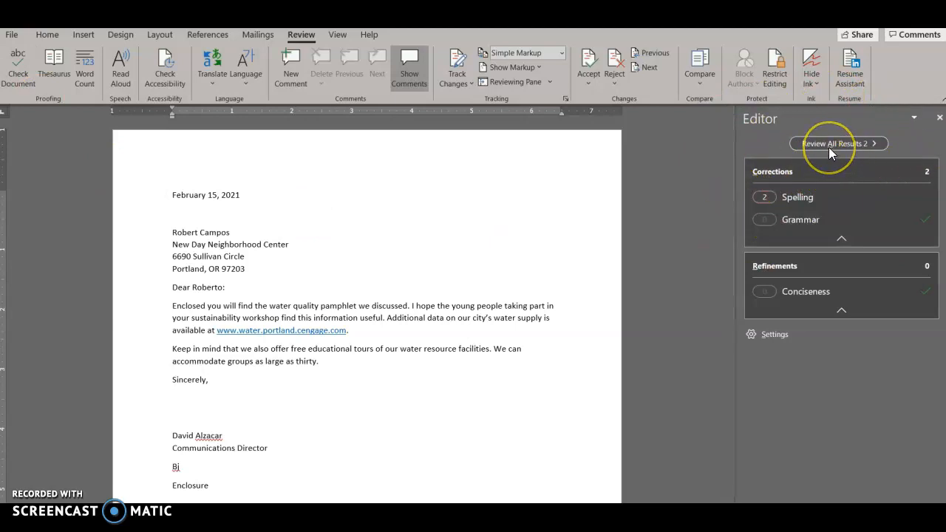
left_click(796, 201)
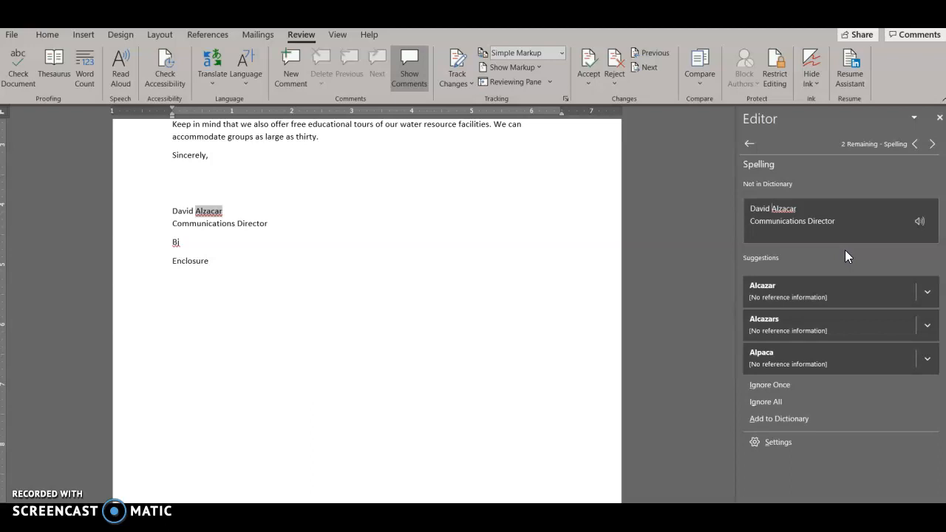
left_click(774, 402)
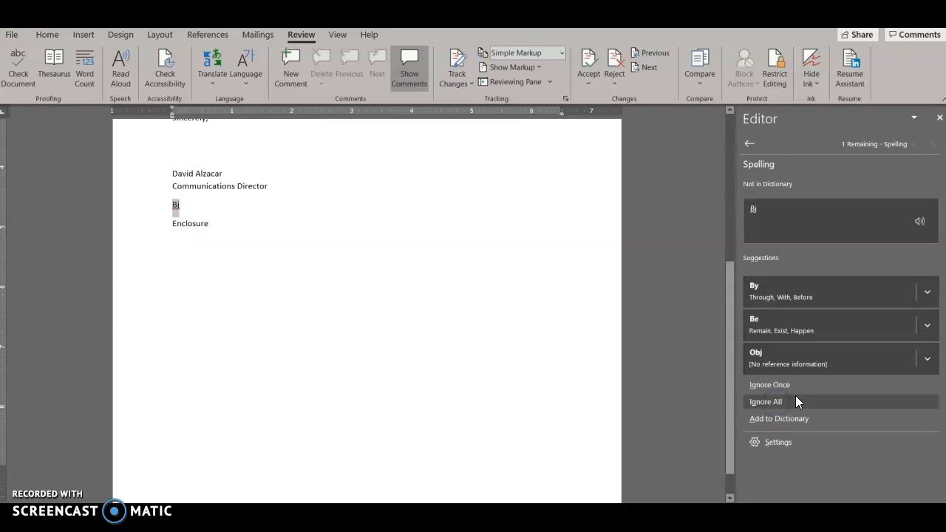
left_click(788, 401)
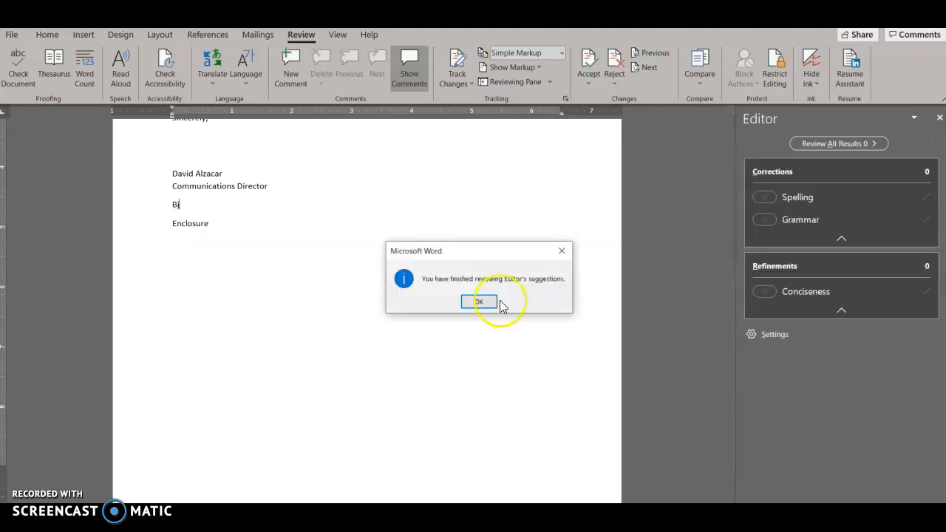
left_click(479, 303)
scroll(459, 321, "up", 7)
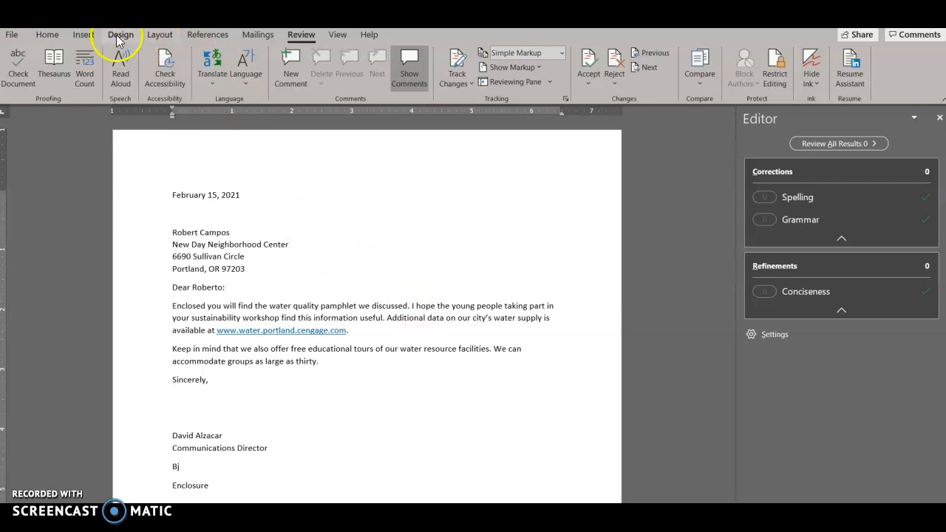
Step: Set a custom top margin of 2.75 inches for the whole document
left_click(148, 39)
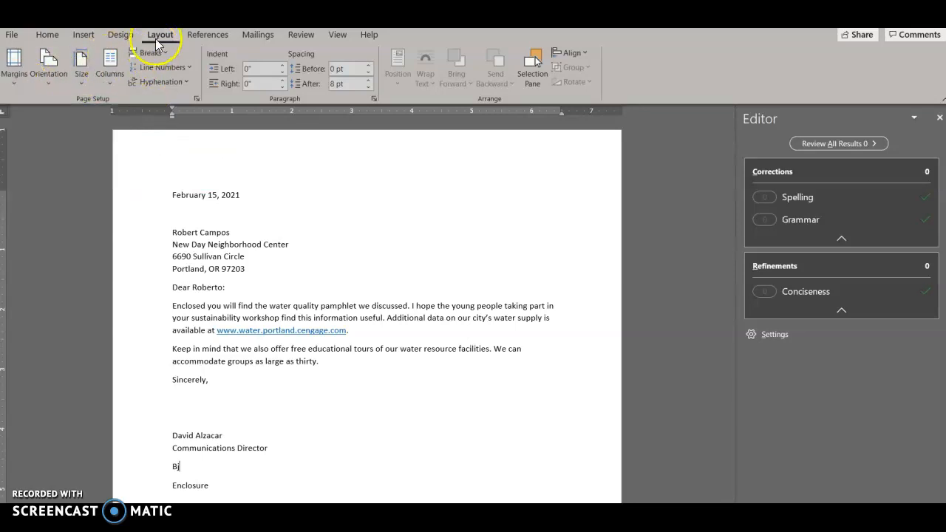
left_click(13, 73)
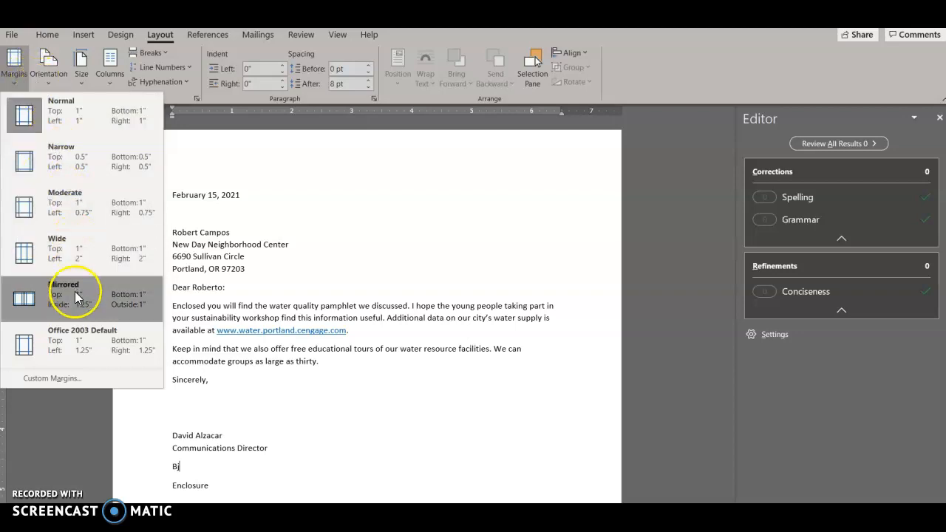
left_click(50, 379)
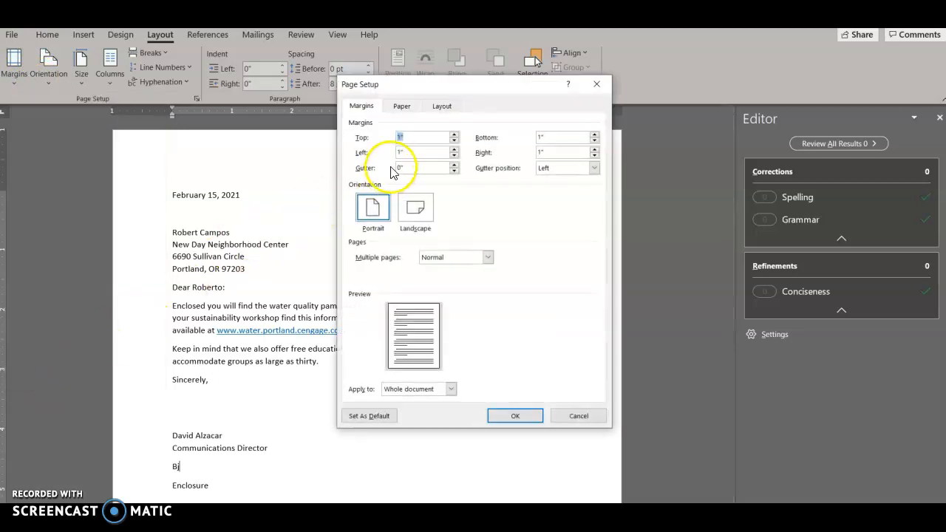
type("2.75")
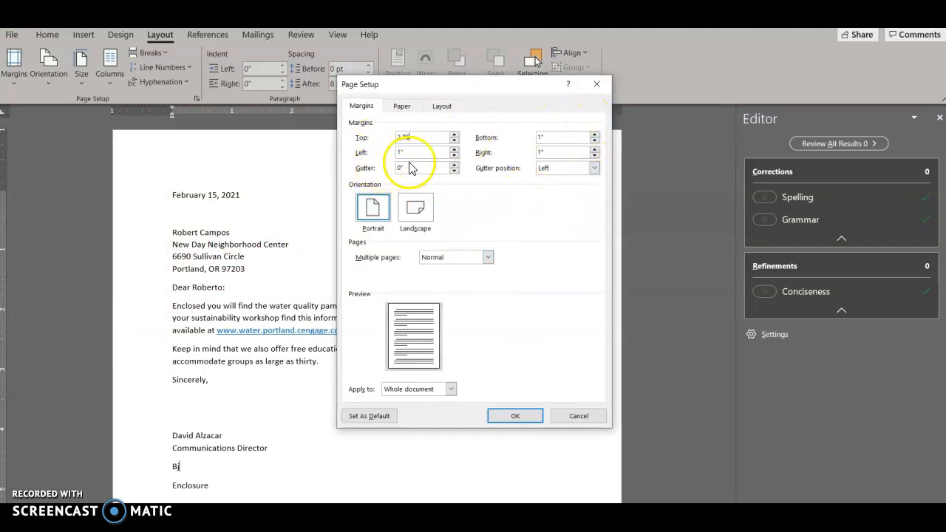
left_click(511, 418)
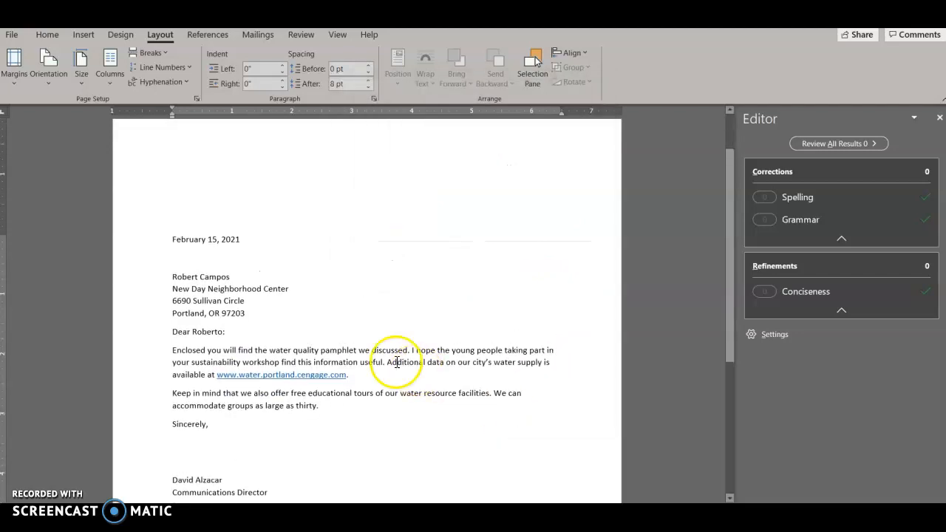